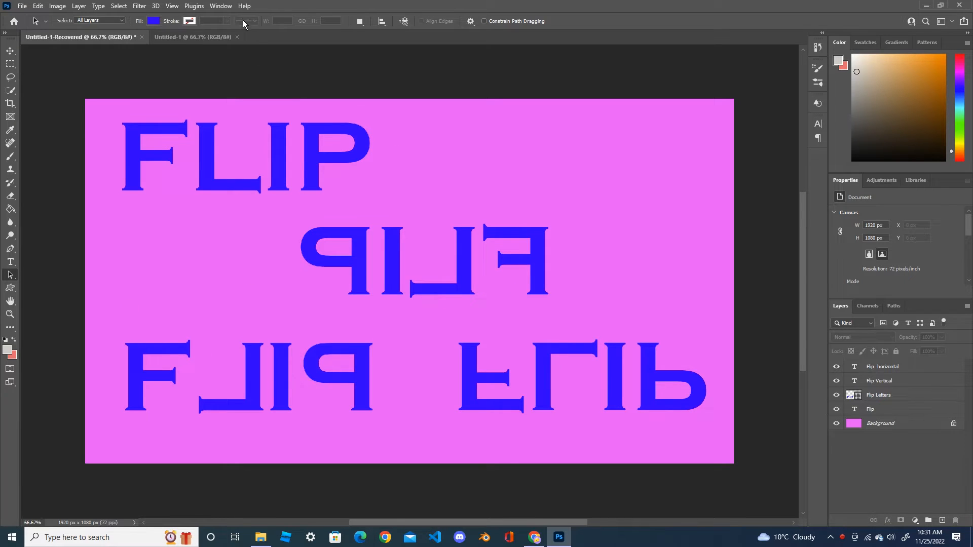
# Sample the pink background colour from Untitled-1-Recovered and fill the blank canvas of Untitled-1 with it.
pyautogui.click(205, 39)
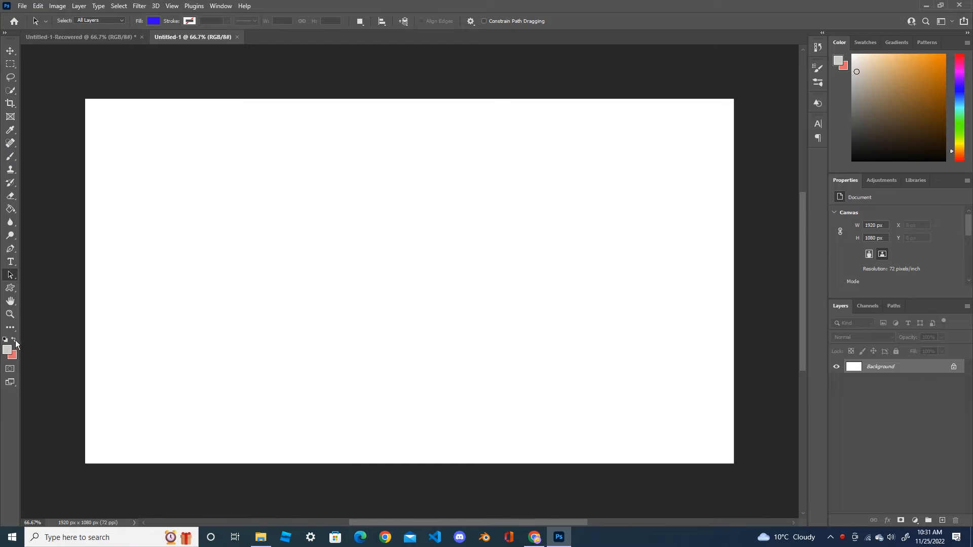
pyautogui.click(78, 39)
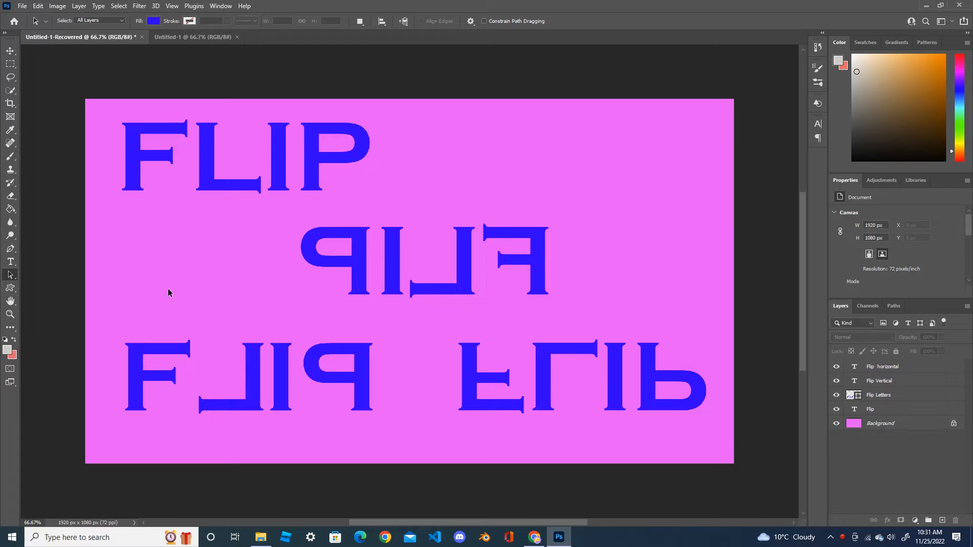
pyautogui.click(11, 133)
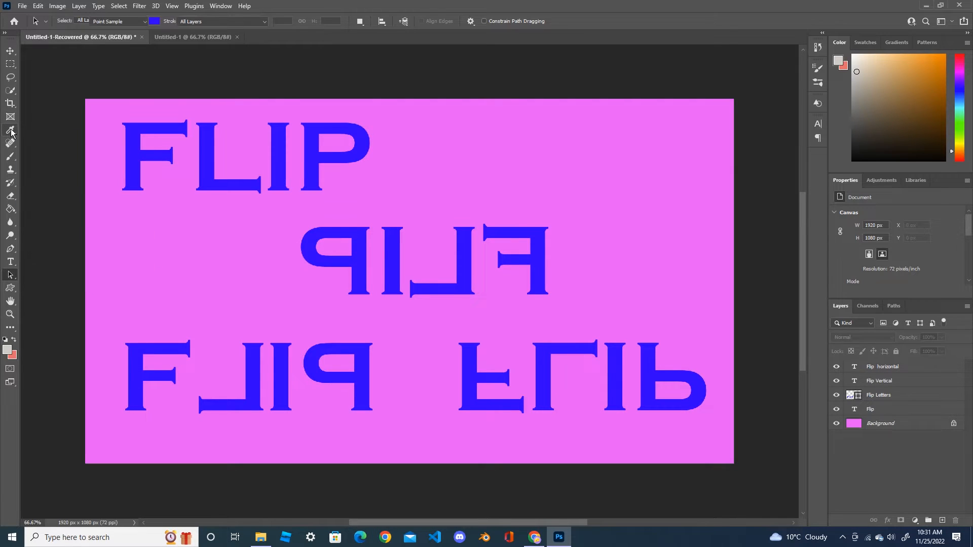
pyautogui.click(198, 261)
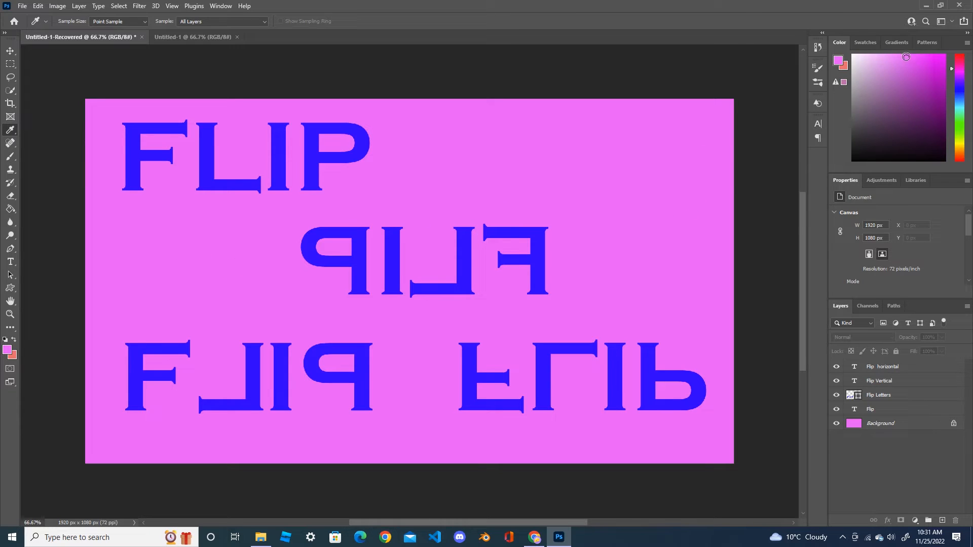
pyautogui.click(196, 36)
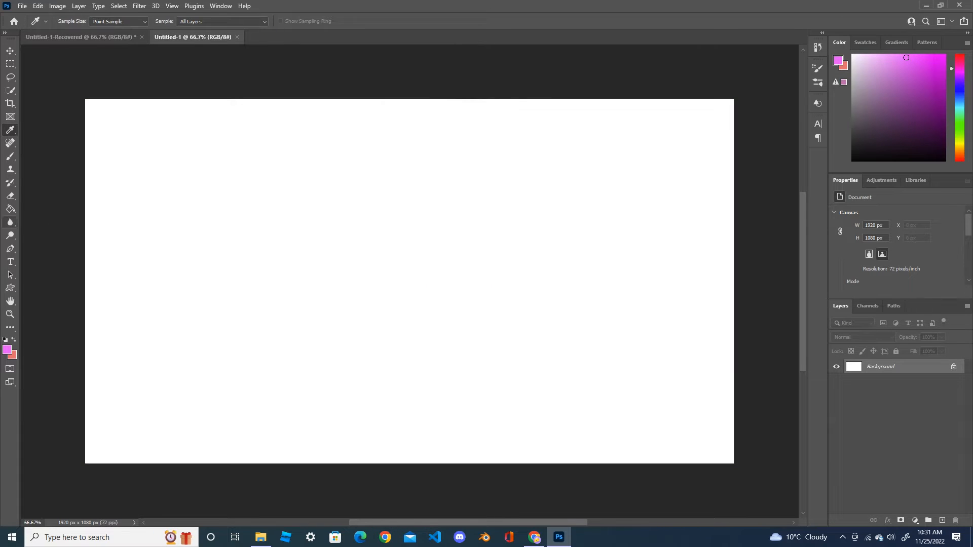
pyautogui.click(10, 209)
pyautogui.click(316, 307)
pyautogui.click(316, 307)
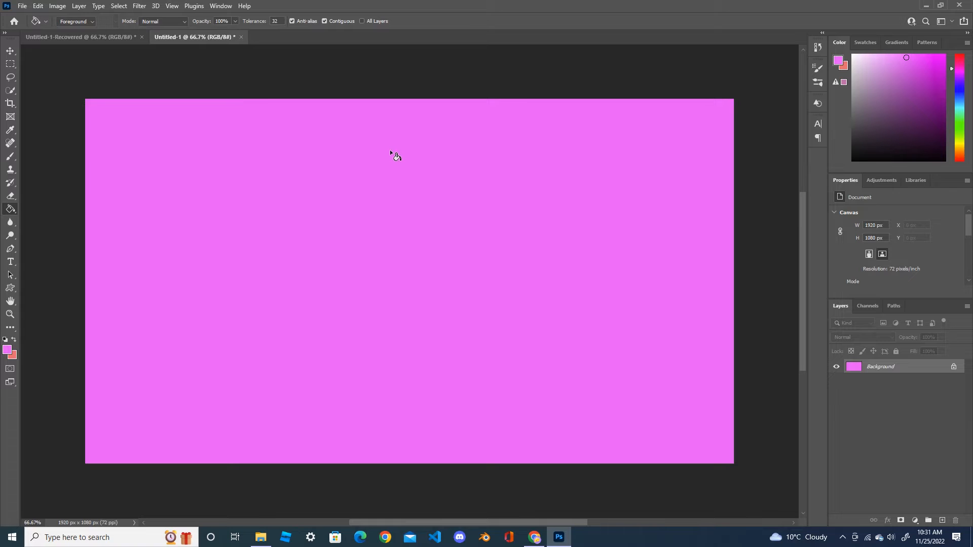
# Sample the blue of the FLIP lettering in Untitled-1-Recovered as the foreground colour.
pyautogui.click(77, 40)
pyautogui.click(203, 38)
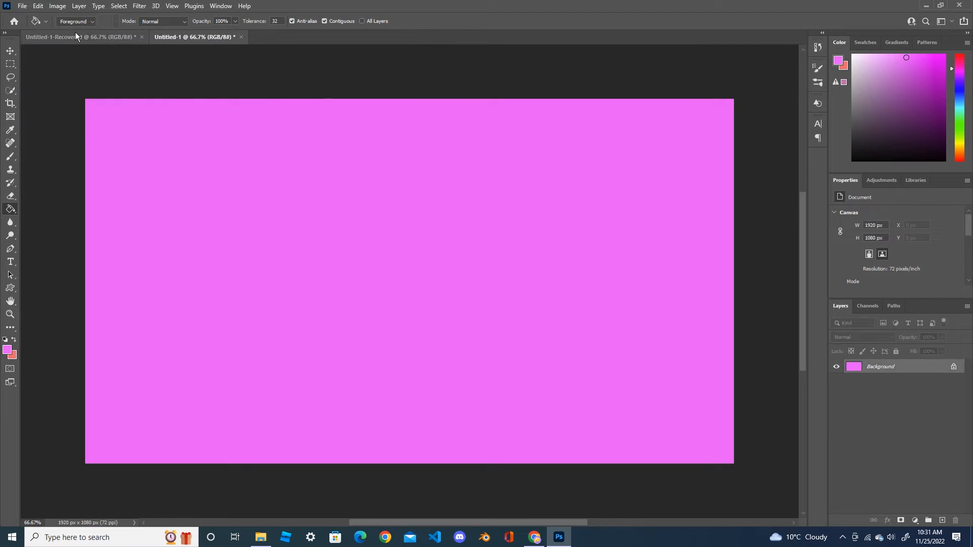
pyautogui.click(80, 35)
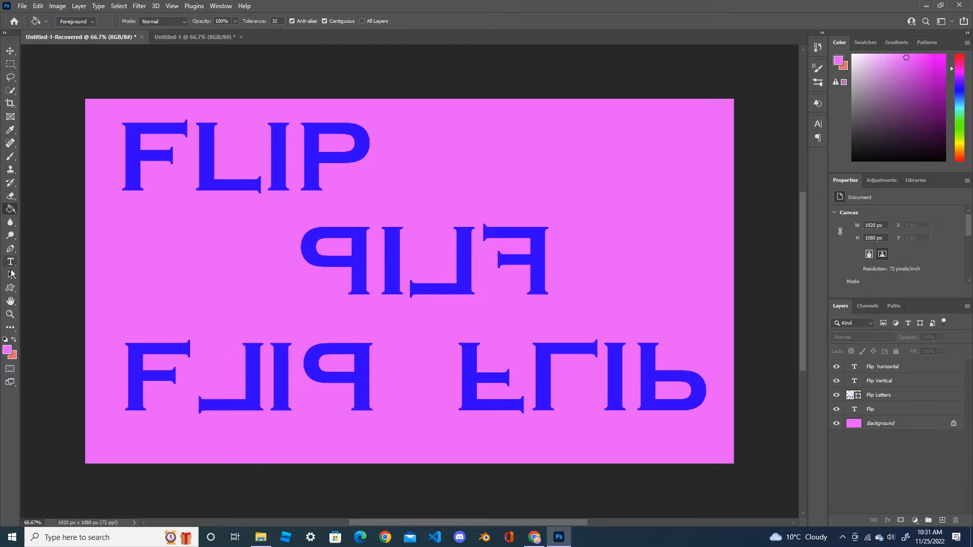
pyautogui.click(10, 132)
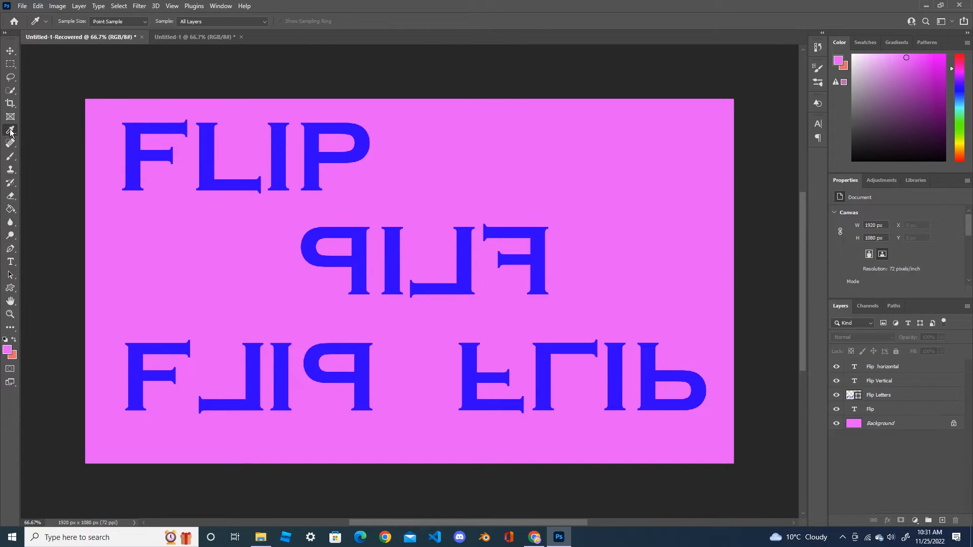
pyautogui.click(141, 126)
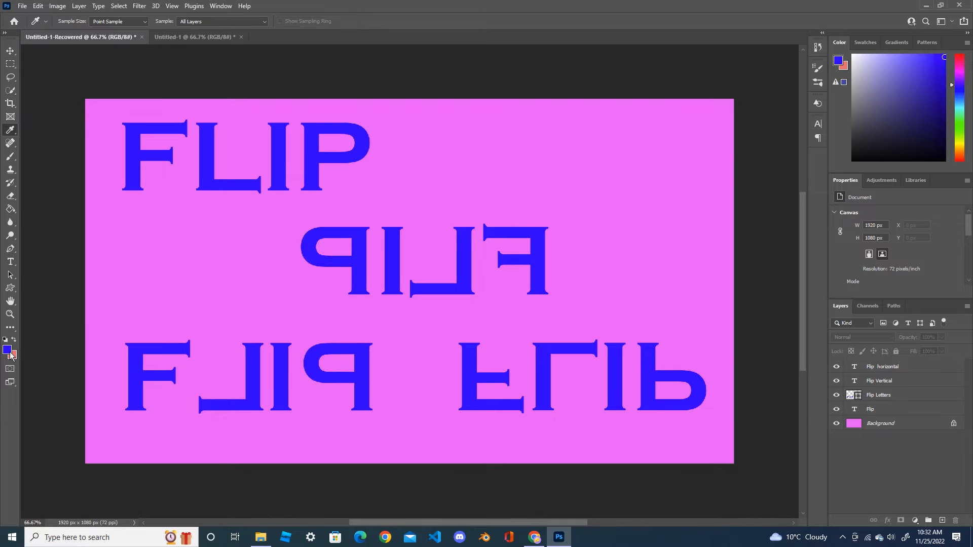
# Add the text FLIP to Untitled-1 and place it in the canvas's upper-left area, at about X 112 px, Y 63 px.
pyautogui.click(11, 263)
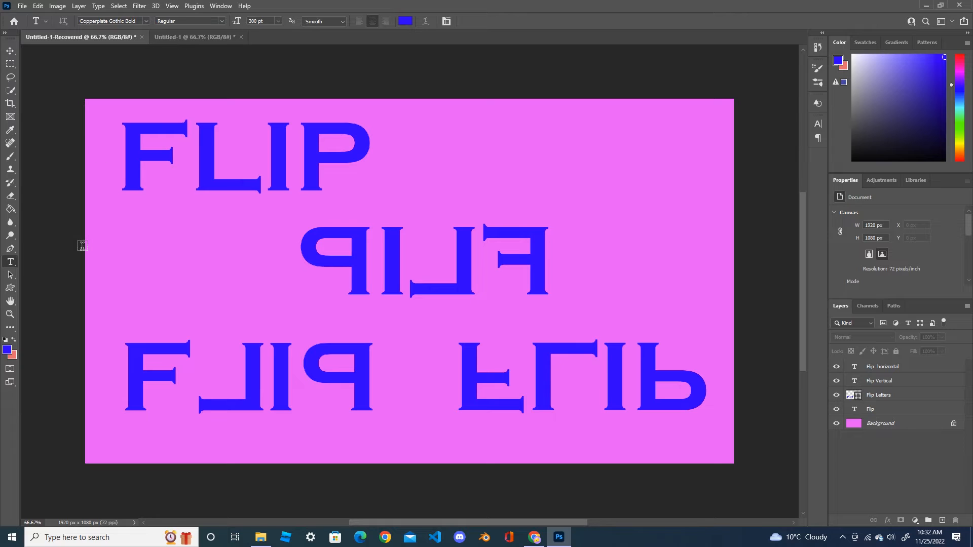
pyautogui.click(175, 40)
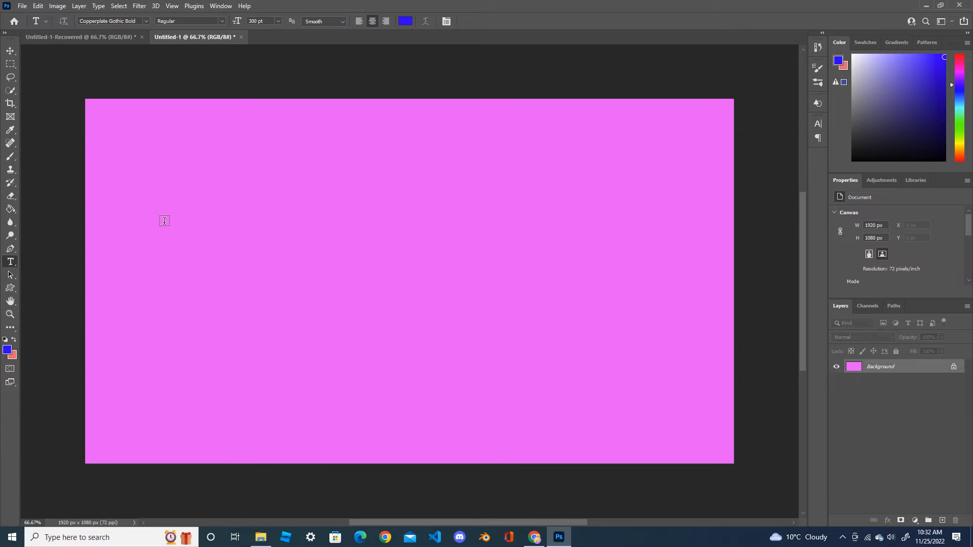
pyautogui.click(165, 166)
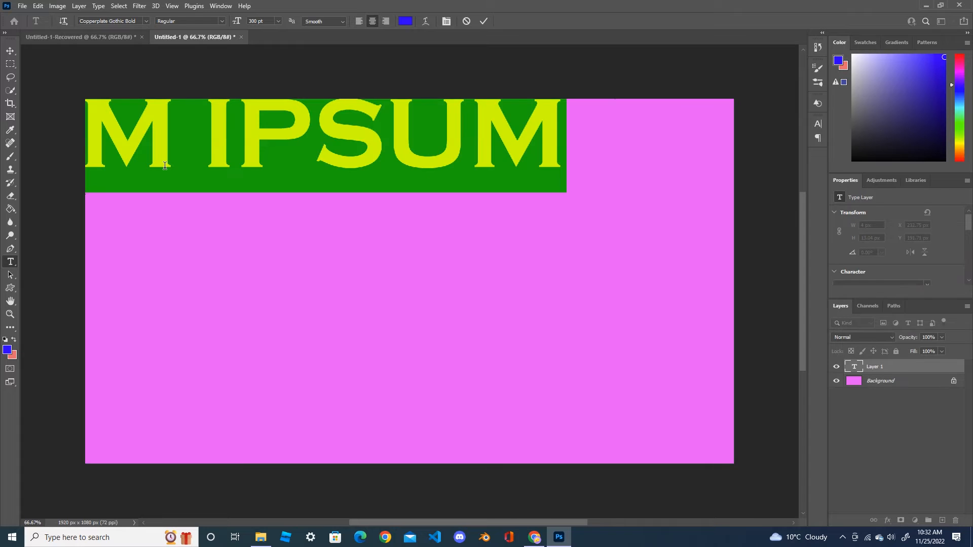
pyautogui.write('FLIP')
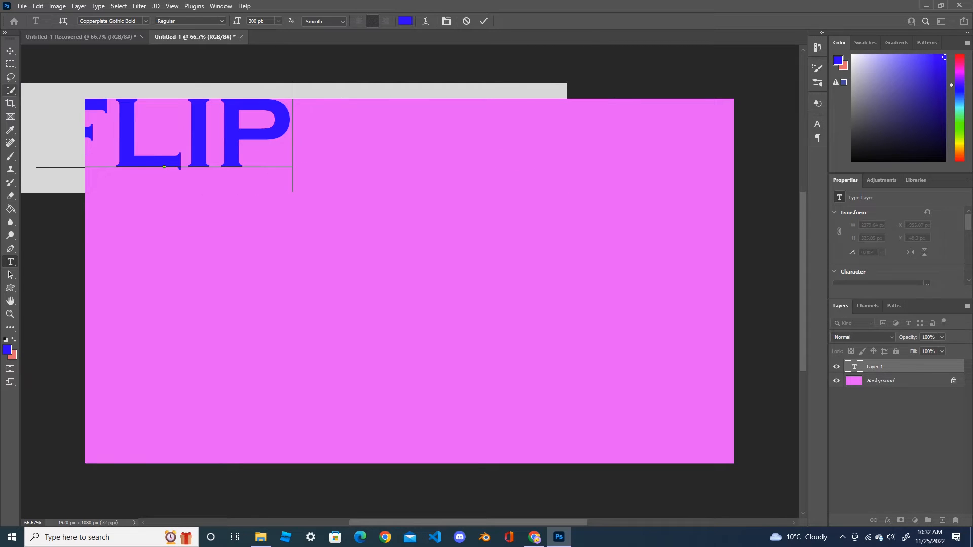
pyautogui.click(10, 51)
pyautogui.moveTo(174, 132); pyautogui.dragTo(261, 169)
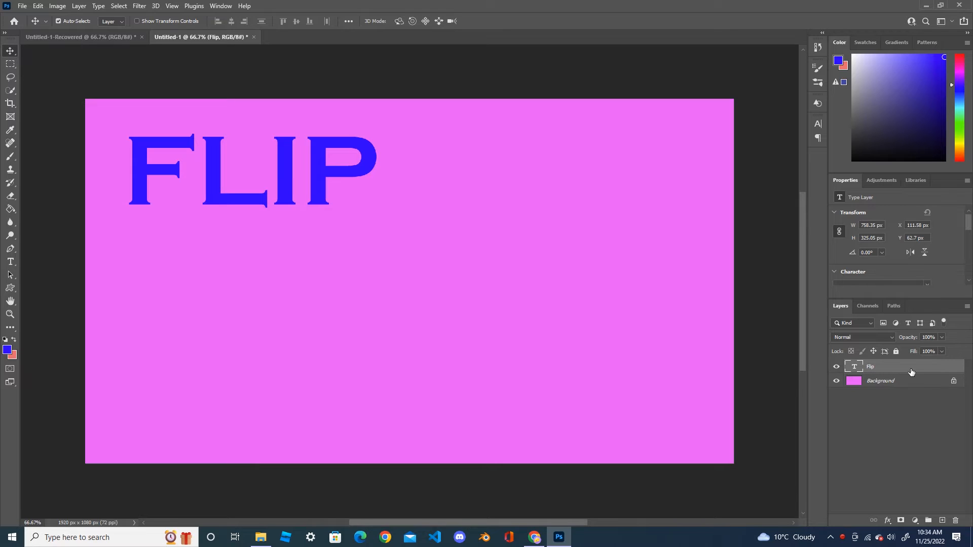
# Duplicate the Flip text layer and rename the copy Flip Horizontal.
pyautogui.moveTo(910, 368); pyautogui.dragTo(944, 523)
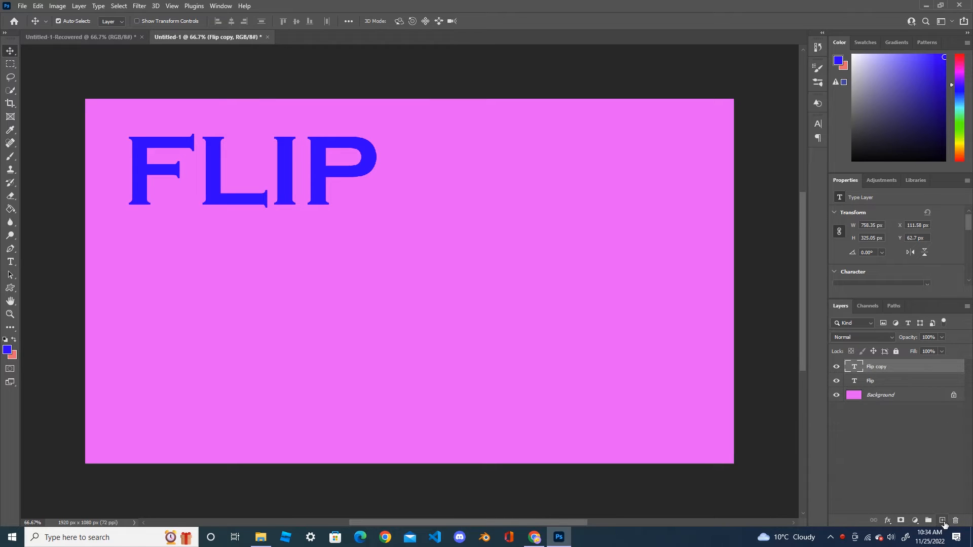
pyautogui.doubleClick(880, 368)
pyautogui.press('Right')
pyautogui.press('Return')
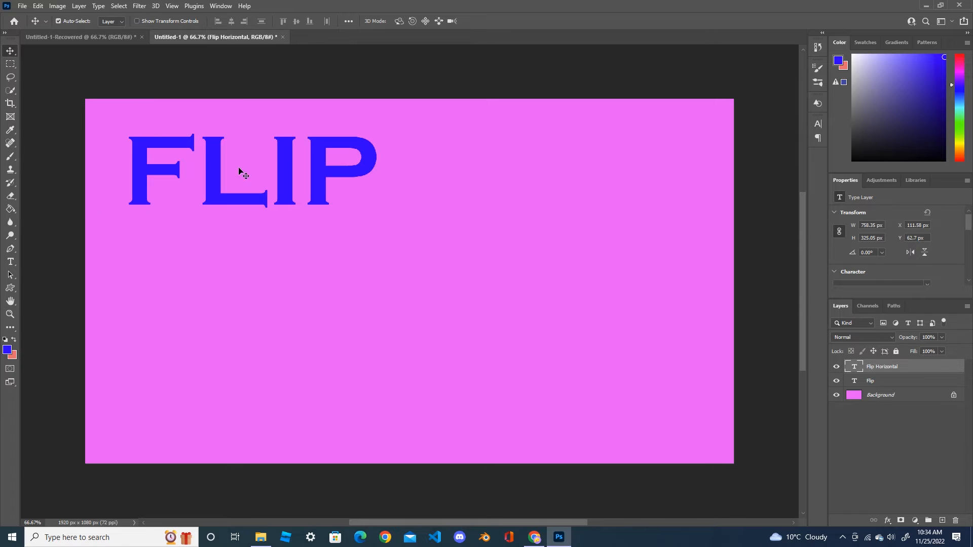
# Move the Flip Horizontal text down and right to about X 983 px, Y 290 px and flip it horizontally.
pyautogui.moveTo(242, 173); pyautogui.dragTo(508, 237)
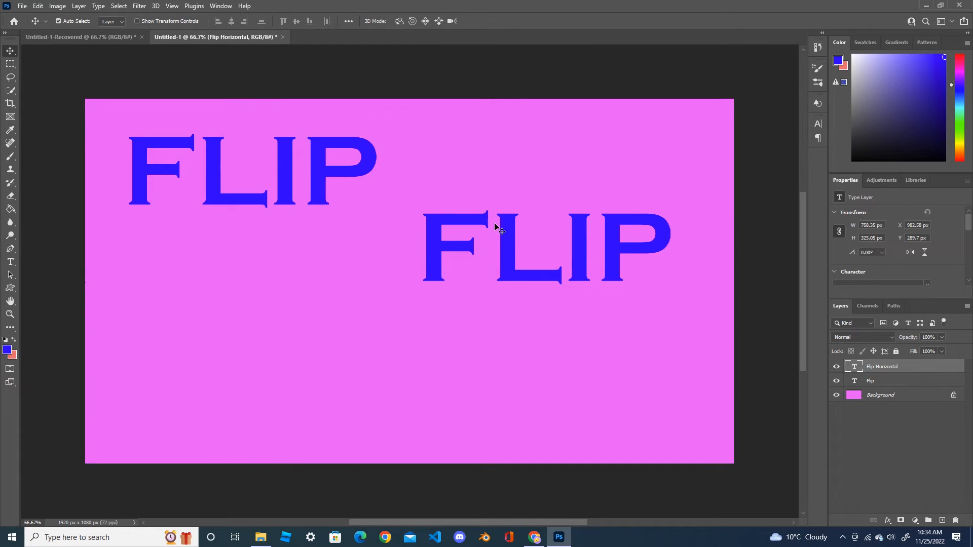
pyautogui.click(38, 5)
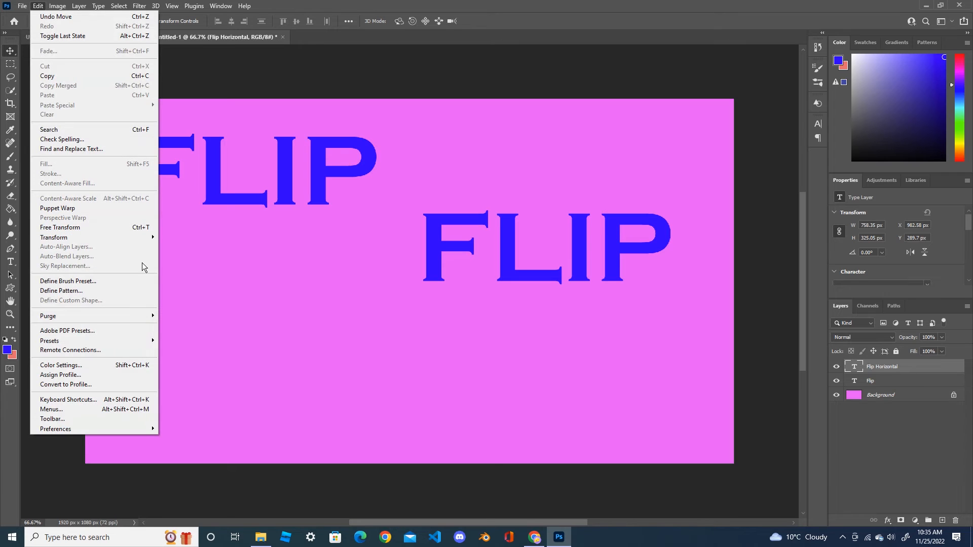
pyautogui.moveTo(127, 235)
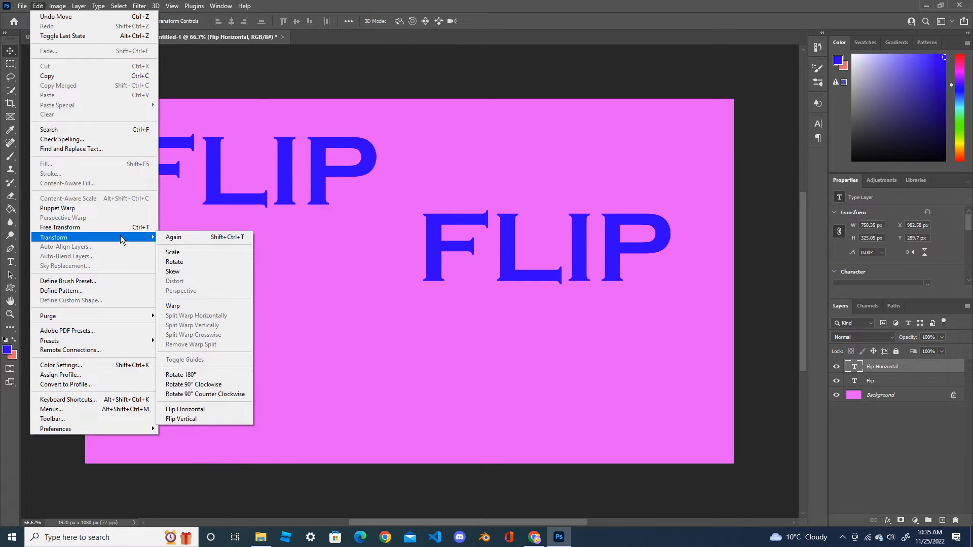
pyautogui.click(198, 414)
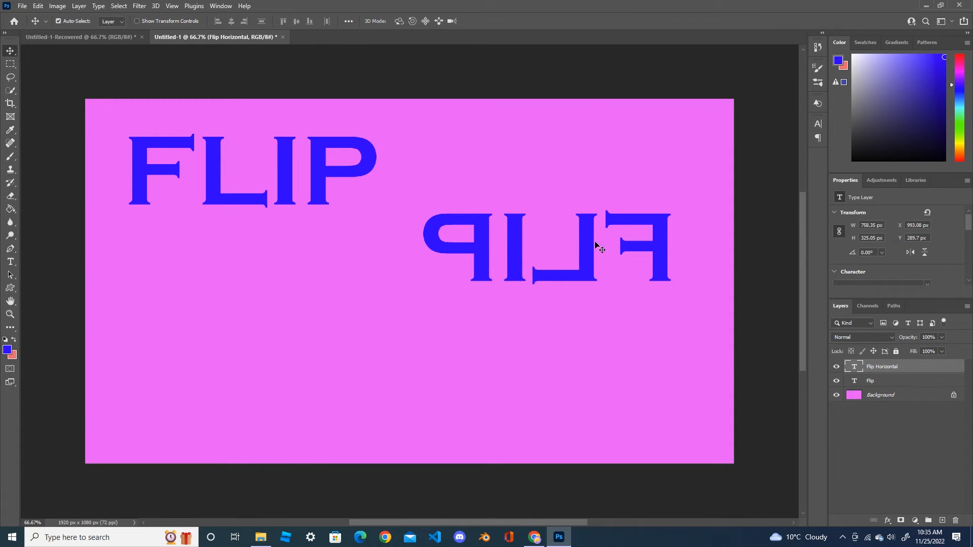
# Duplicate the original Flip text layer again and rename the copy Flip Vertical.
pyautogui.click(893, 381)
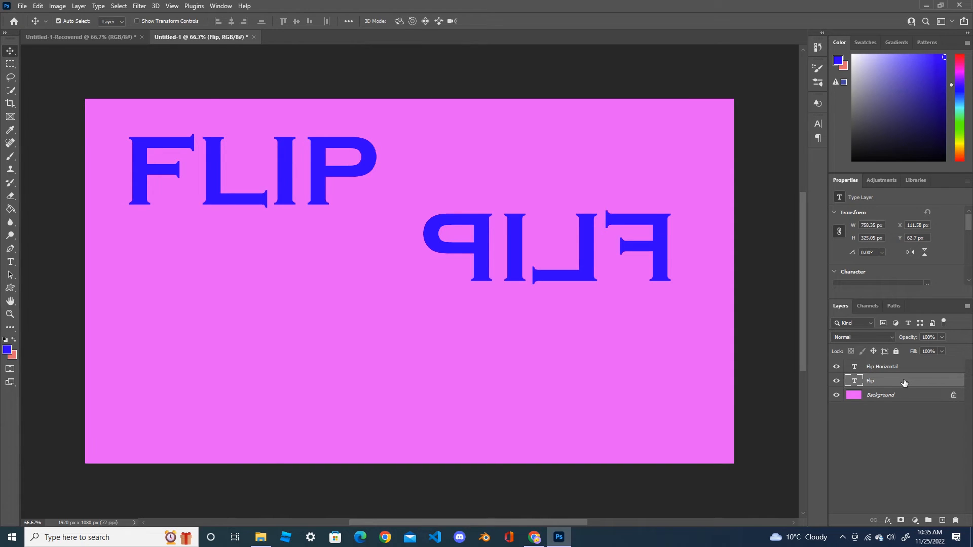
pyautogui.moveTo(905, 382); pyautogui.dragTo(943, 520)
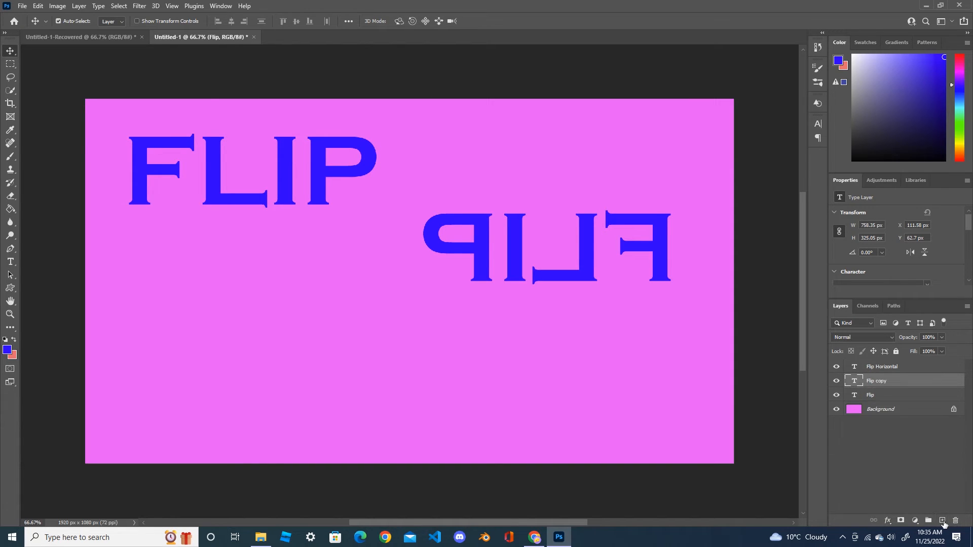
pyautogui.doubleClick(878, 382)
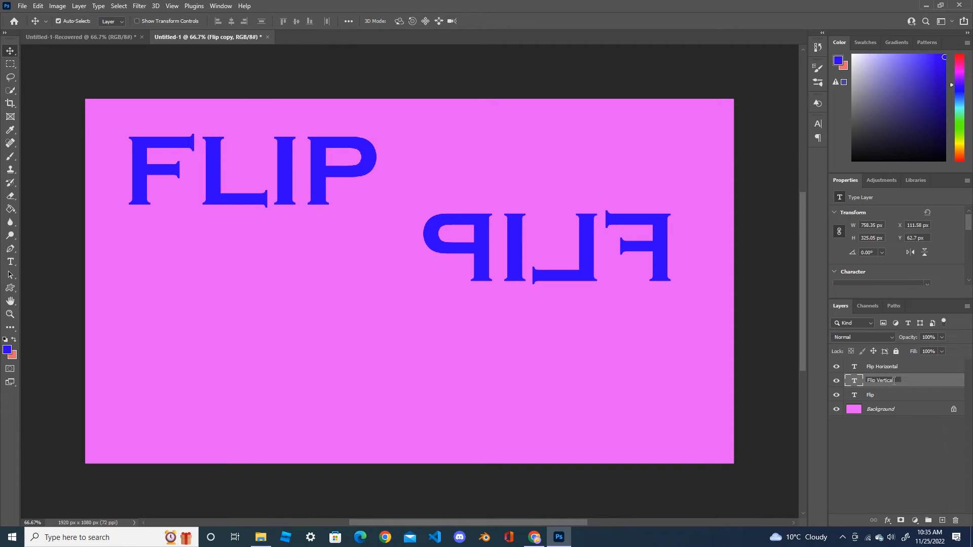
pyautogui.press('Return')
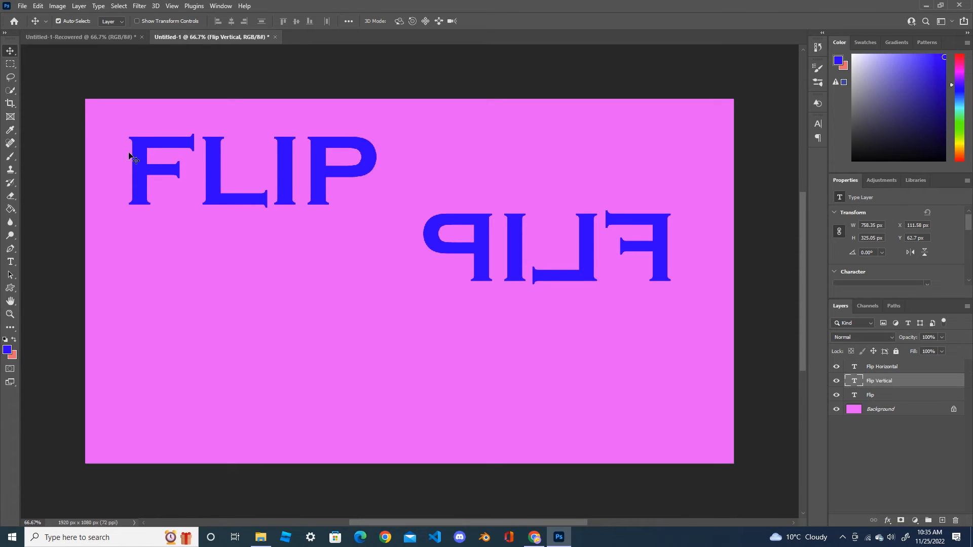
# Move the Flip Vertical text to the canvas's lower-right area, at about X 1071 px, Y 677 px, and flip it vertically.
pyautogui.moveTo(217, 163); pyautogui.dragTo(544, 377)
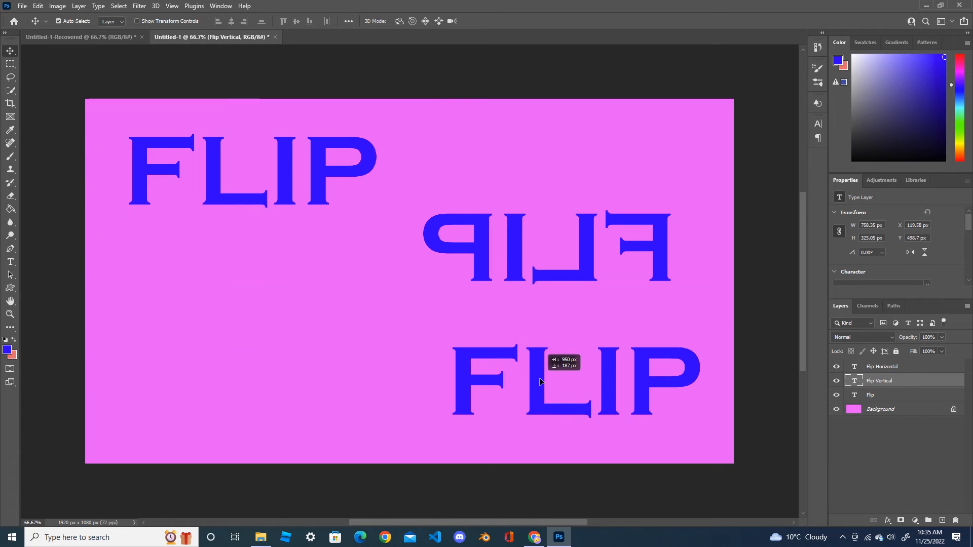
pyautogui.moveTo(539, 381); pyautogui.dragTo(539, 377)
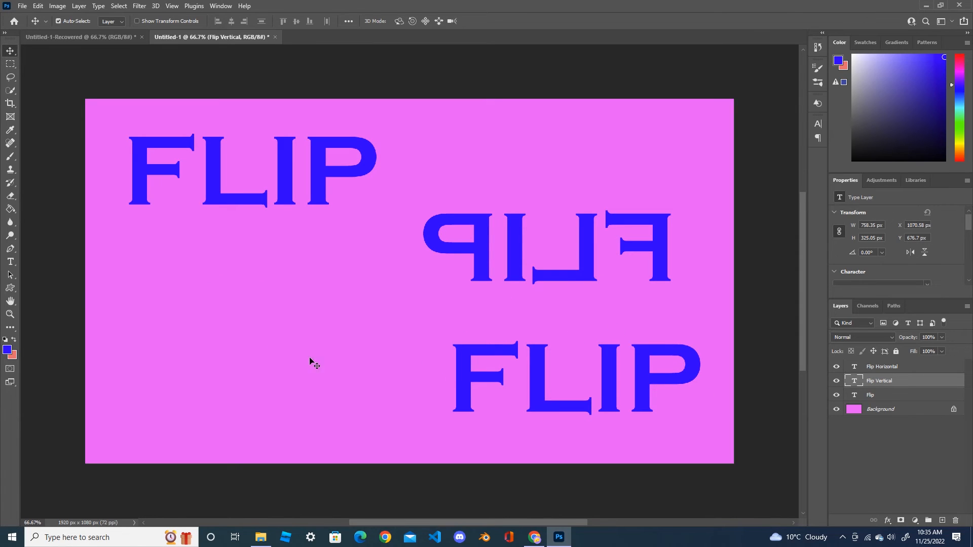
pyautogui.click(38, 7)
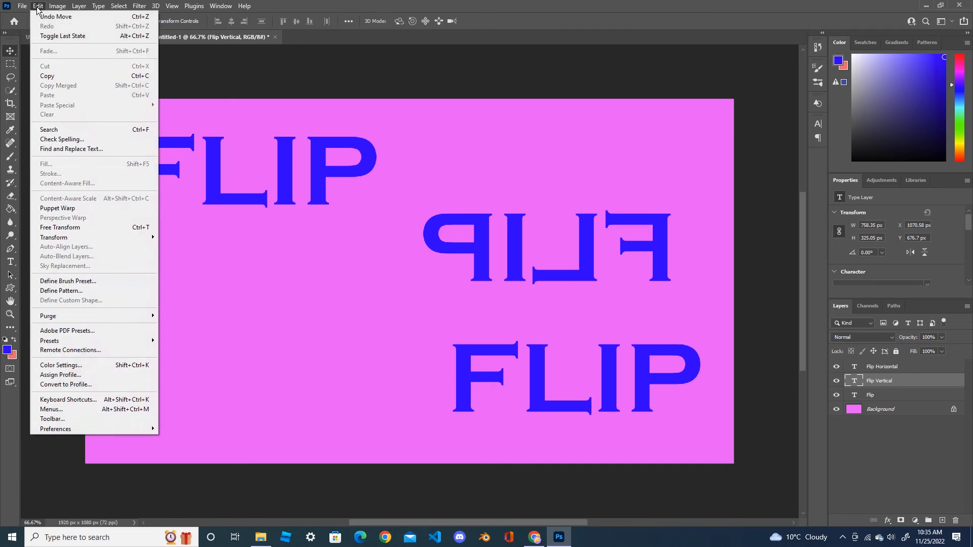
pyautogui.moveTo(90, 236)
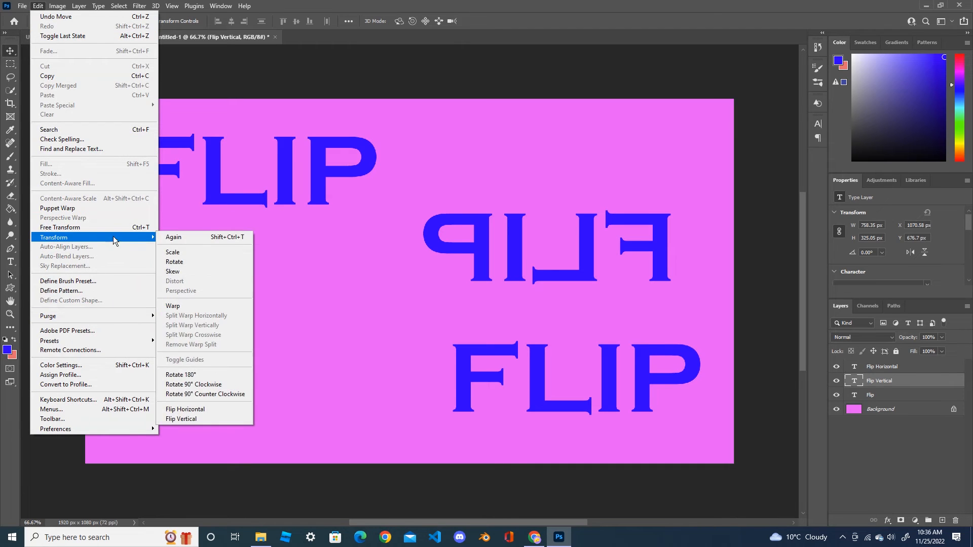
pyautogui.click(198, 420)
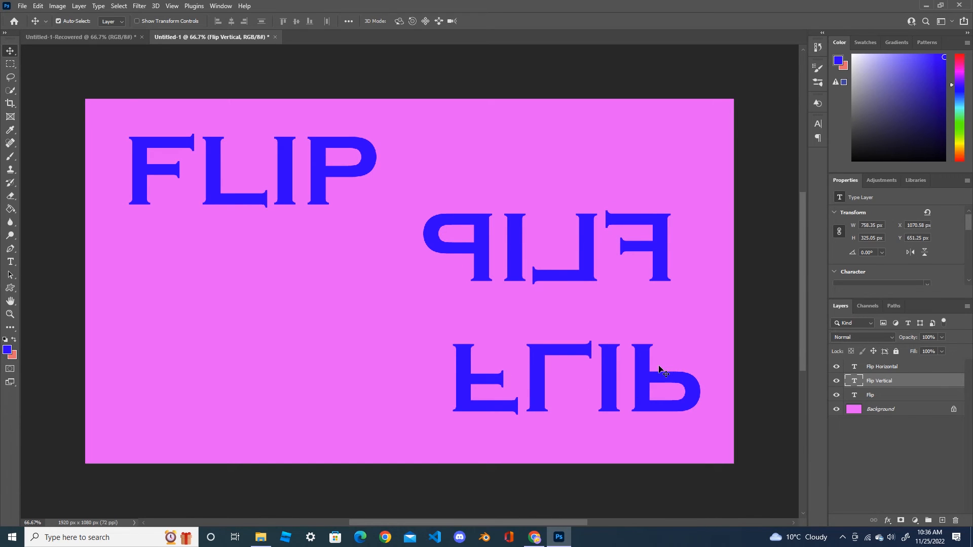
# Check the reference design in Untitled-1-Recovered, then duplicate the Flip layer in Untitled-1 and rename the copy Flip Letters Only.
pyautogui.click(68, 37)
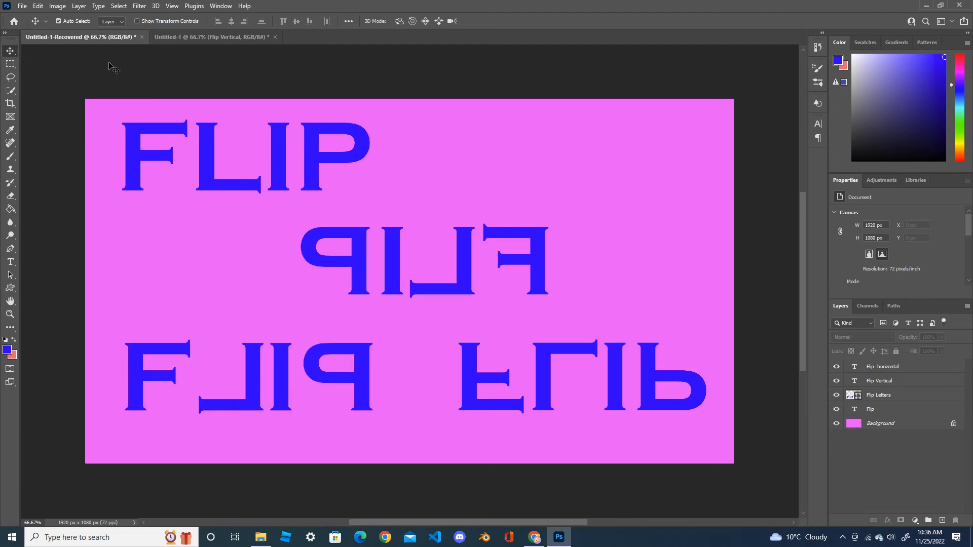
pyautogui.click(212, 36)
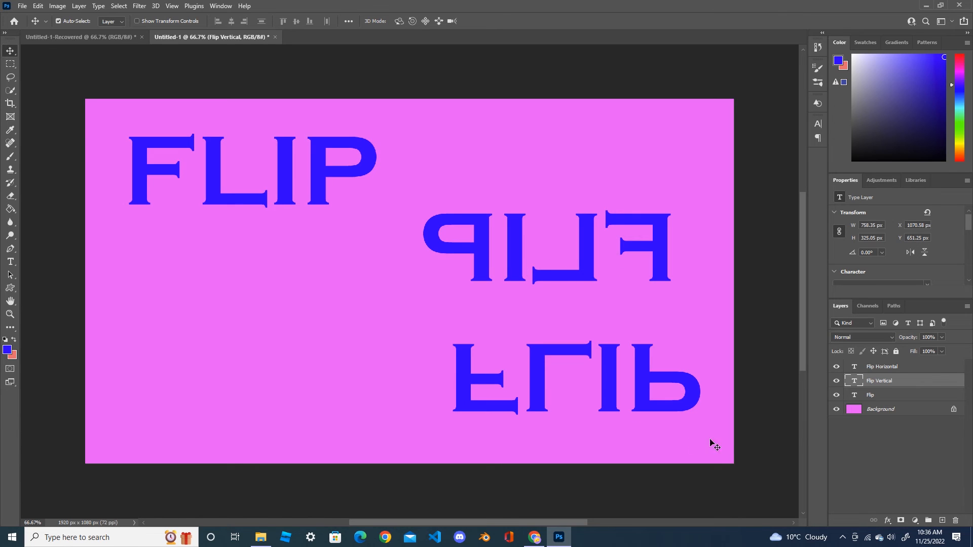
pyautogui.moveTo(871, 396); pyautogui.dragTo(942, 520)
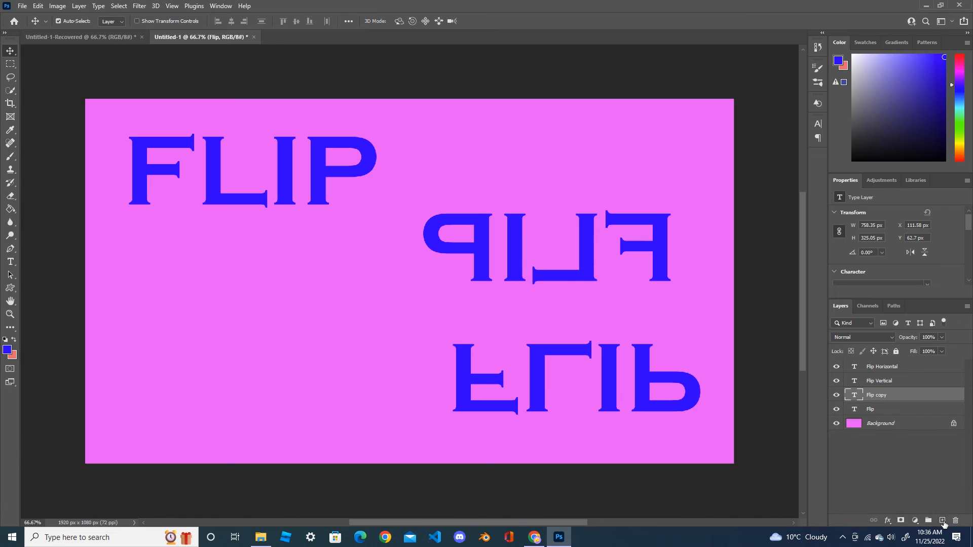
pyautogui.doubleClick(881, 395)
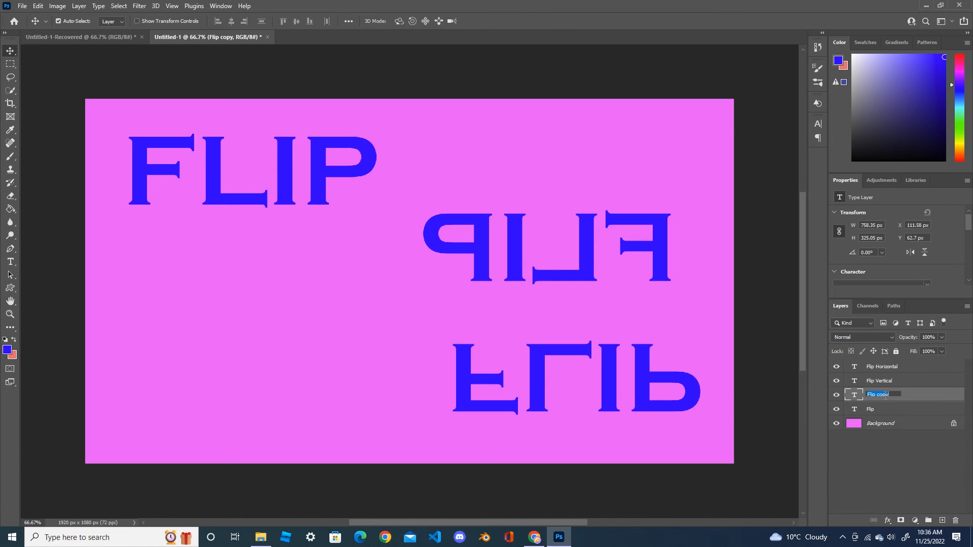
pyautogui.click(879, 394)
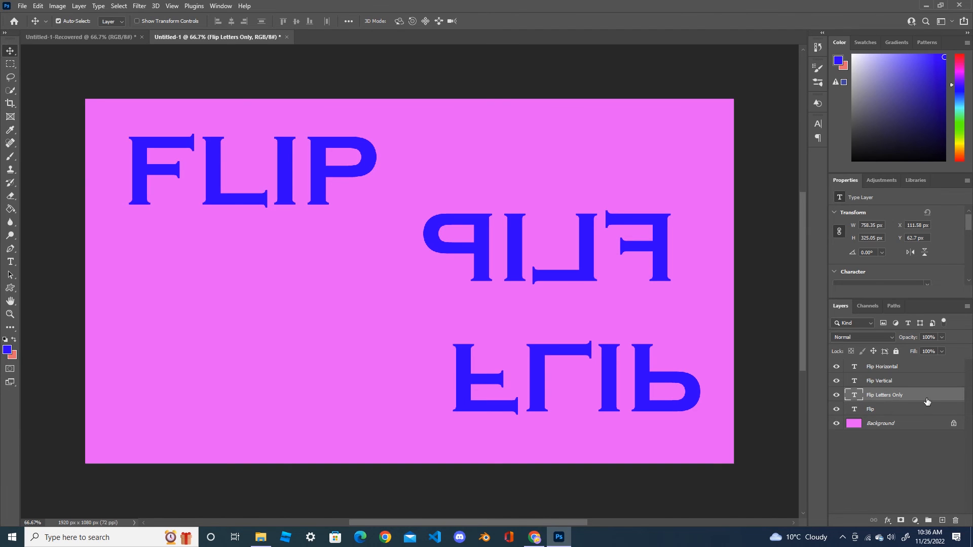
# Move the Flip Letters Only text below the original FLIP, to about X 104 px, Y 530 px, and convert it to a shape.
pyautogui.press('Return')
pyautogui.moveTo(223, 187); pyautogui.dragTo(220, 320)
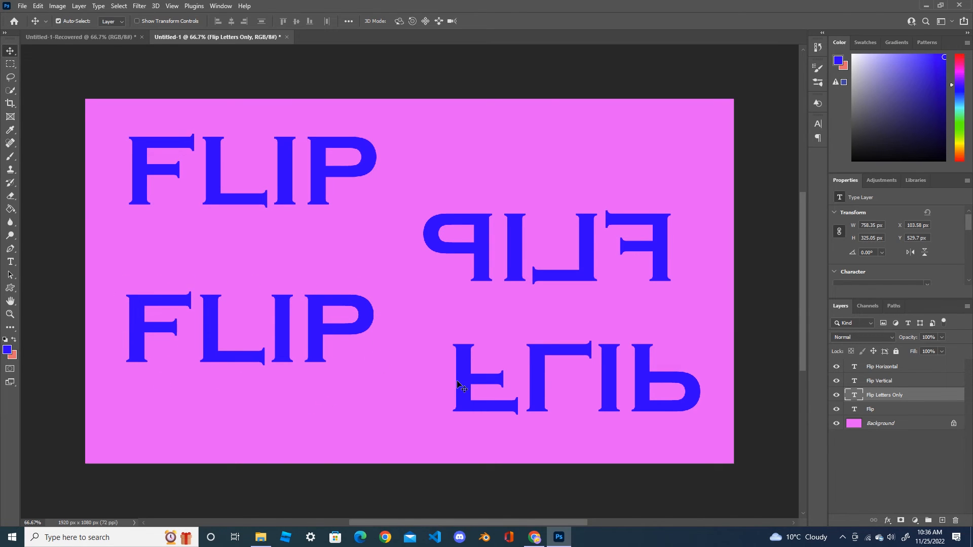
pyautogui.rightClick(912, 397)
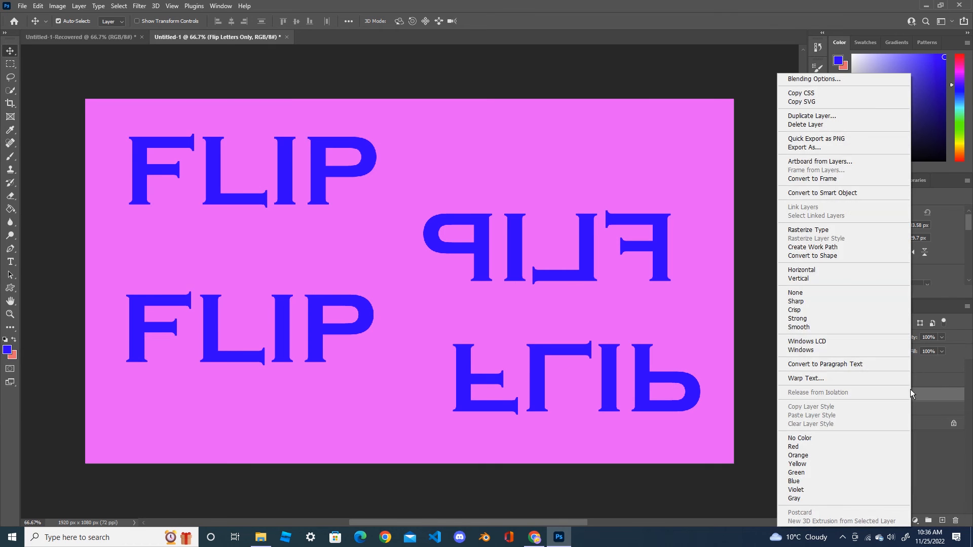
pyautogui.rightClick(941, 392)
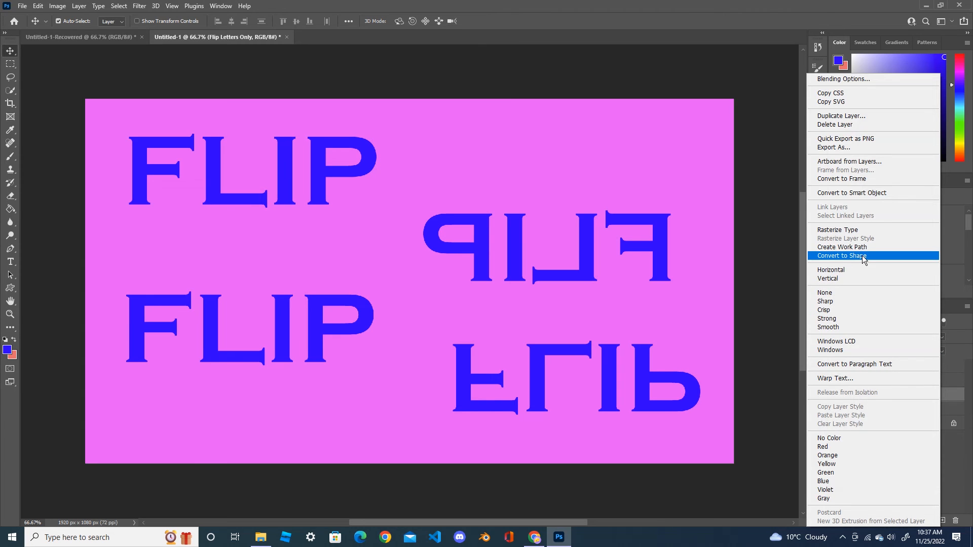
pyautogui.click(862, 256)
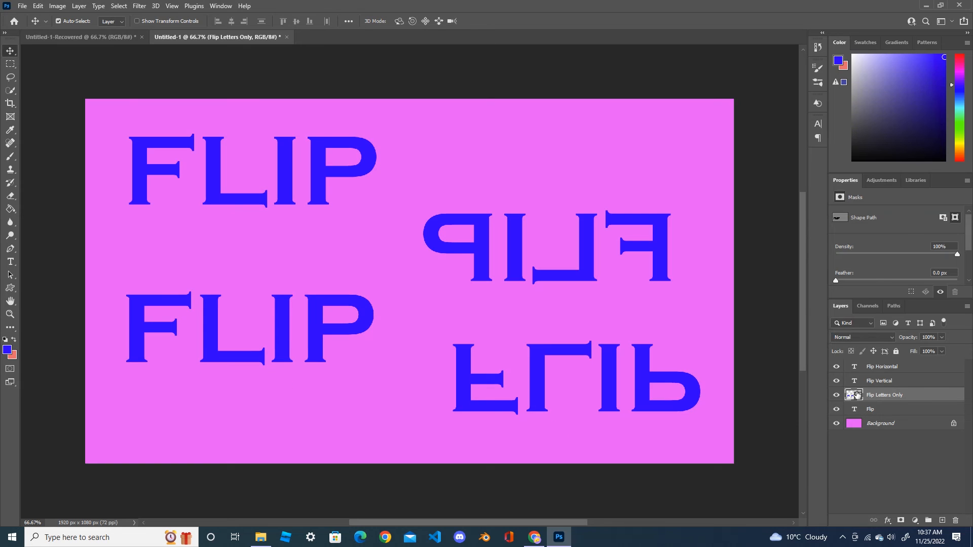
# Select only the letter F's path in the Flip Letters Only shape with the Path Selection tool and flip it vertically.
pyautogui.click(11, 277)
pyautogui.click(58, 278)
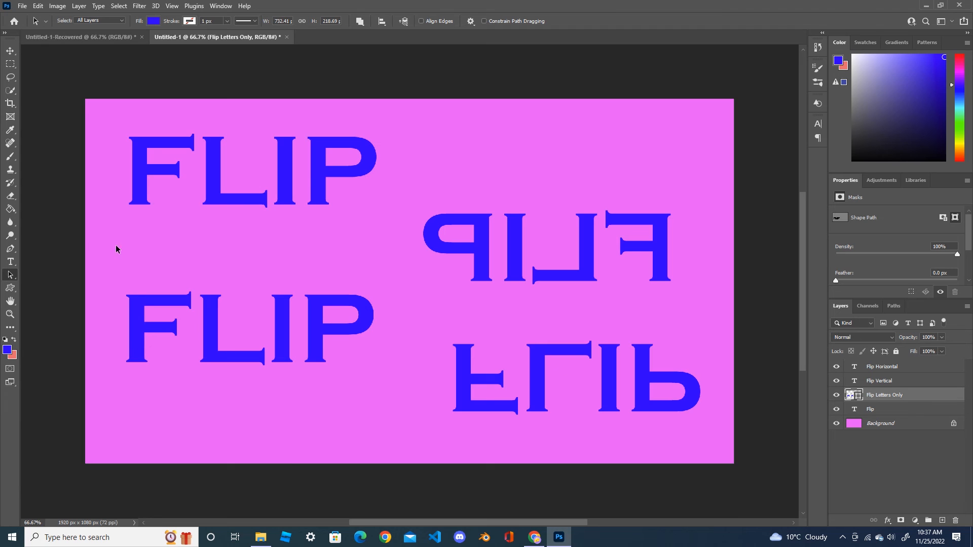
pyautogui.click(38, 5)
pyautogui.moveTo(74, 239)
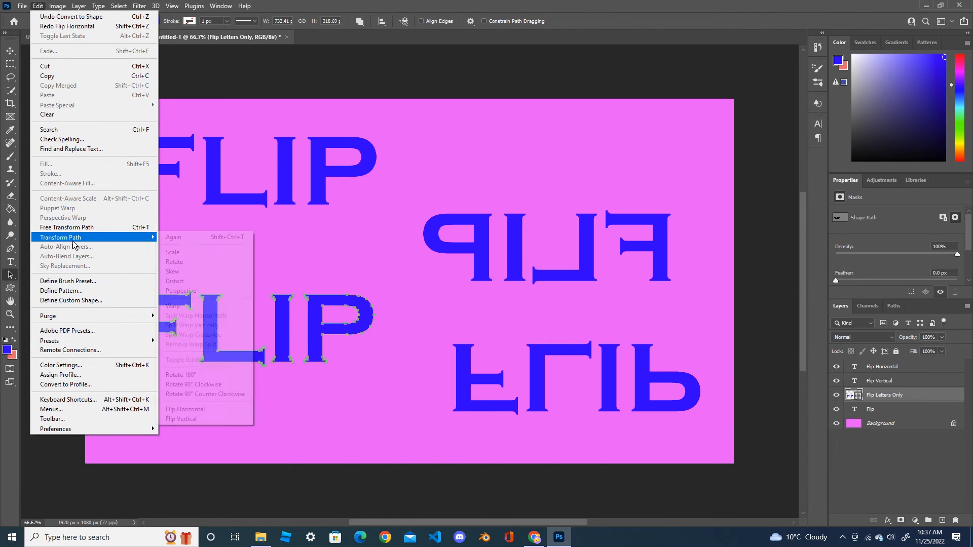
pyautogui.click(202, 419)
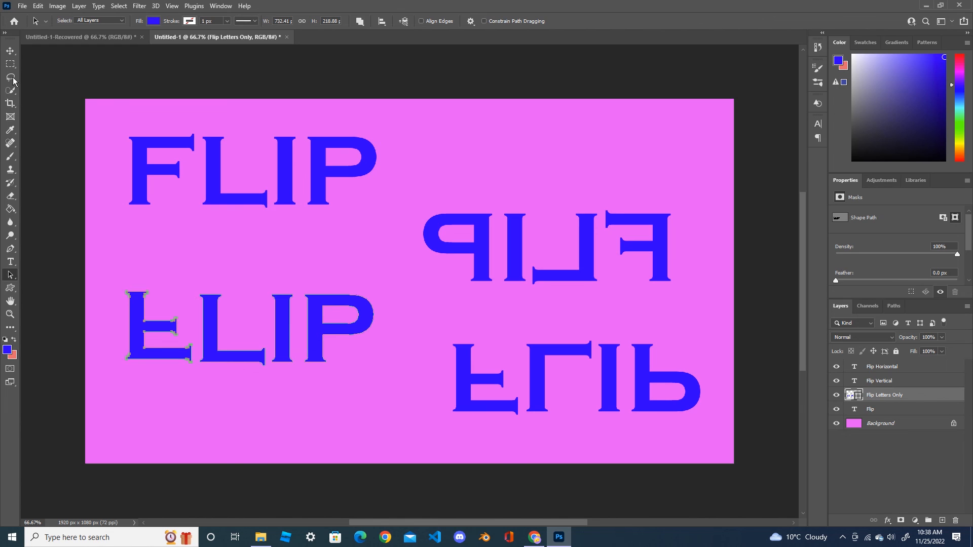
# Select only the letter P's path in the Flip Letters Only shape and flip it horizontally.
pyautogui.click(11, 53)
pyautogui.click(10, 275)
pyautogui.click(317, 349)
pyautogui.click(38, 6)
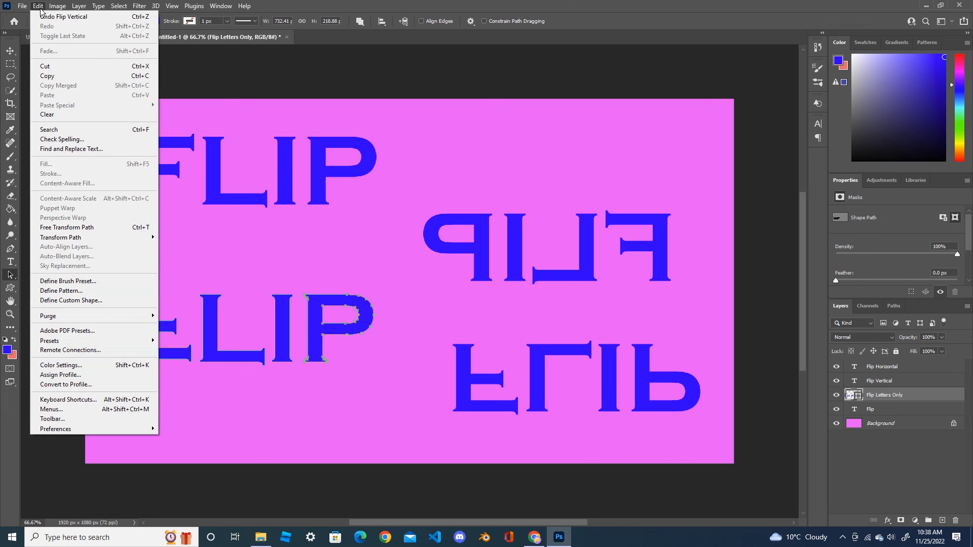
pyautogui.moveTo(96, 241)
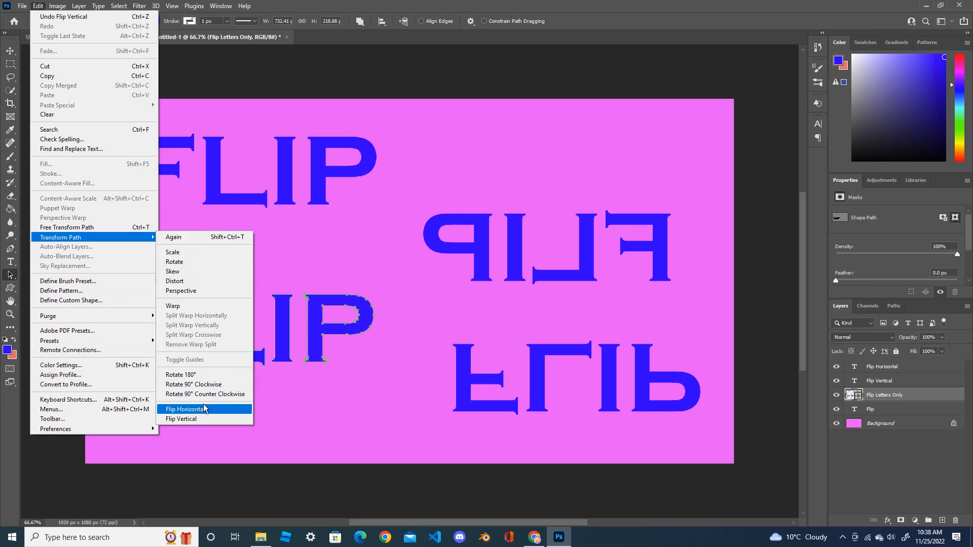
pyautogui.click(217, 414)
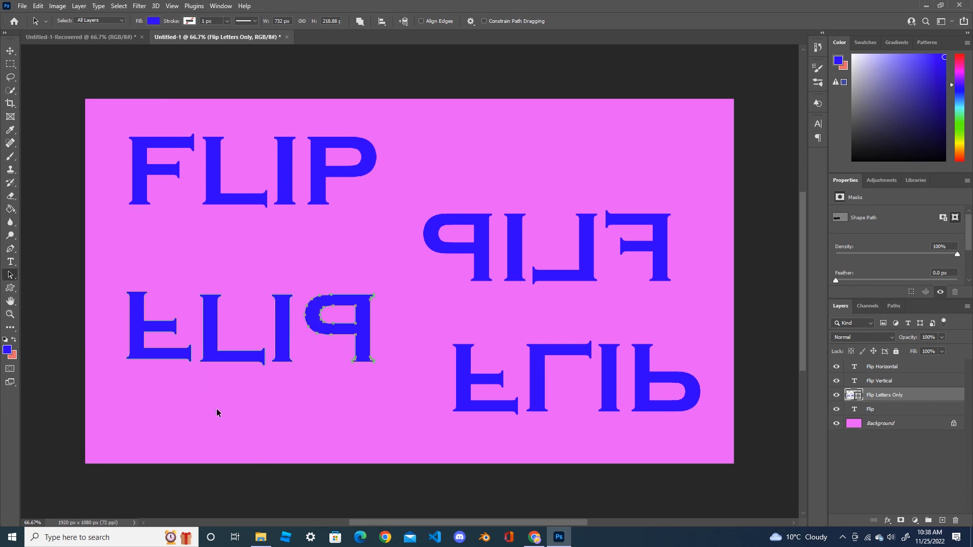